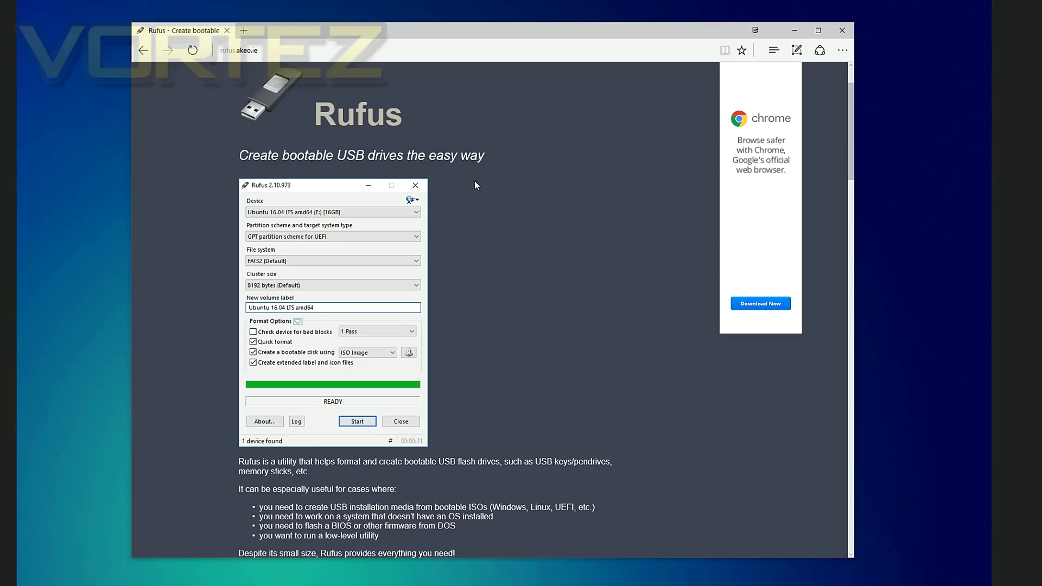
Go back to the Intel RST support page and open the latest RST RAID Driver 14.8.0.1042 download.
click(279, 51)
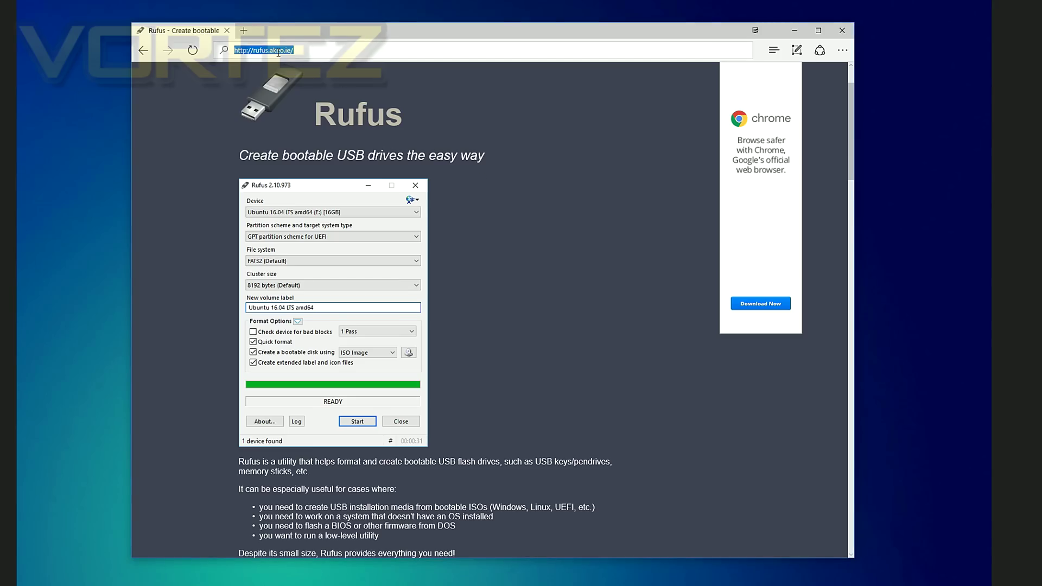
click(508, 277)
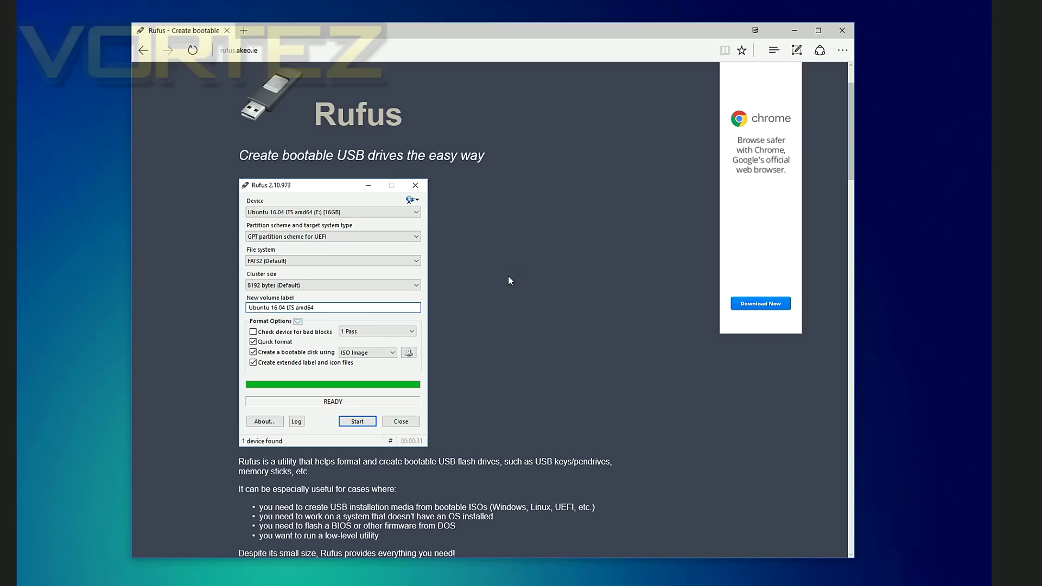
key(alt+Left)
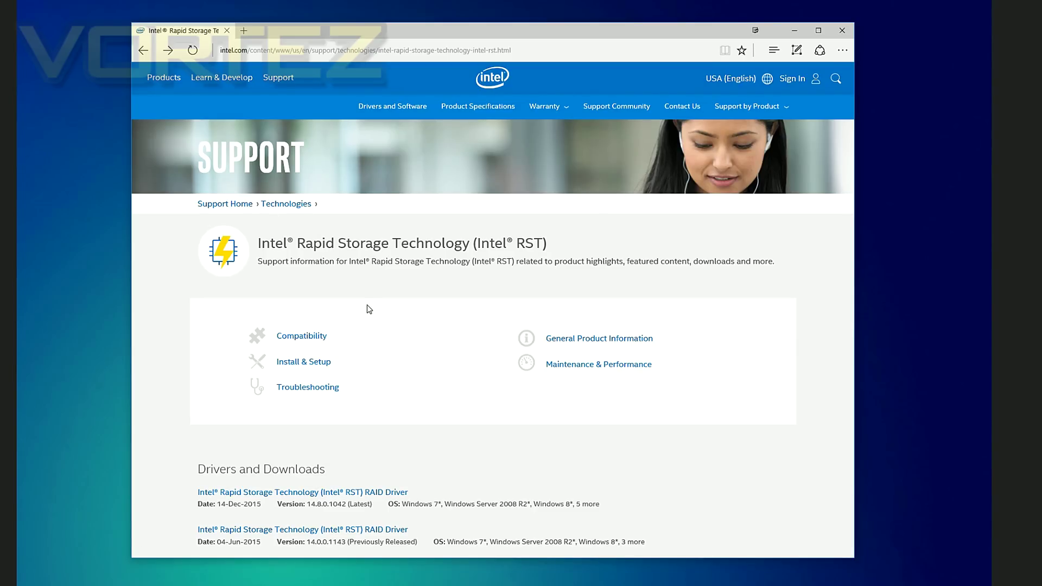
scroll(367, 304, down, 5)
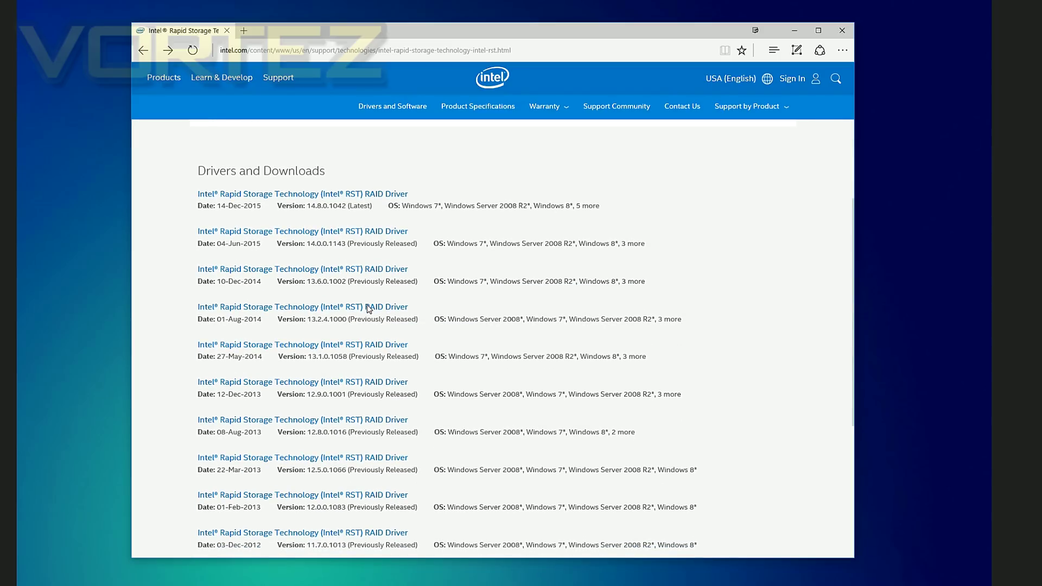
click(351, 196)
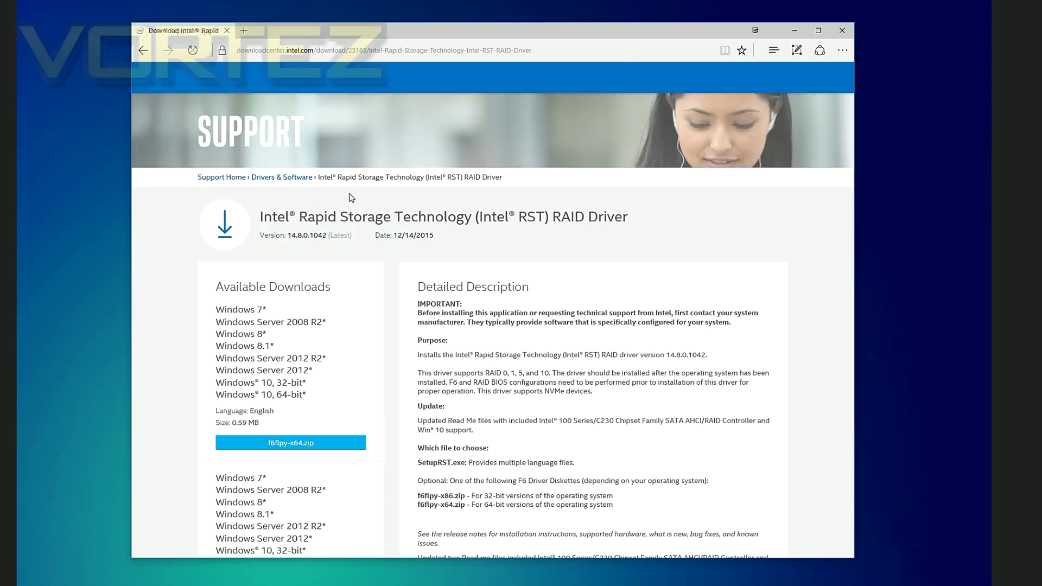
scroll(410, 279, down, 1)
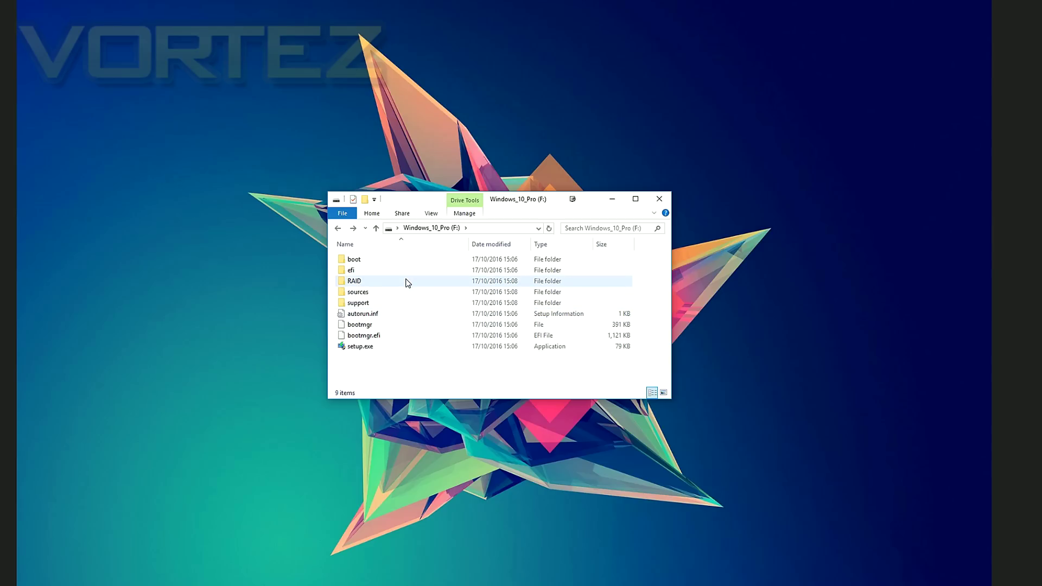
click(408, 283)
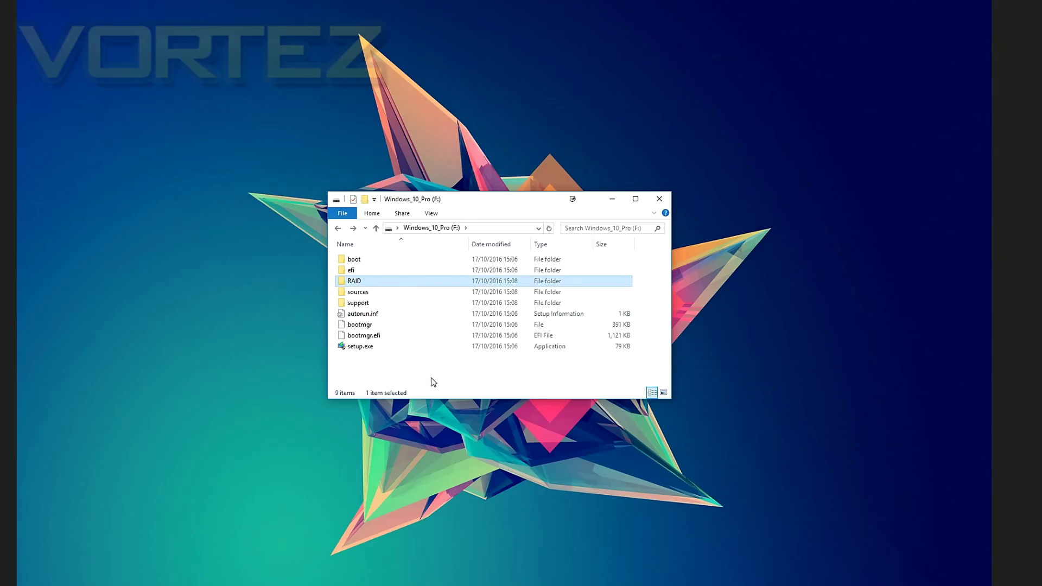
double_click(363, 281)
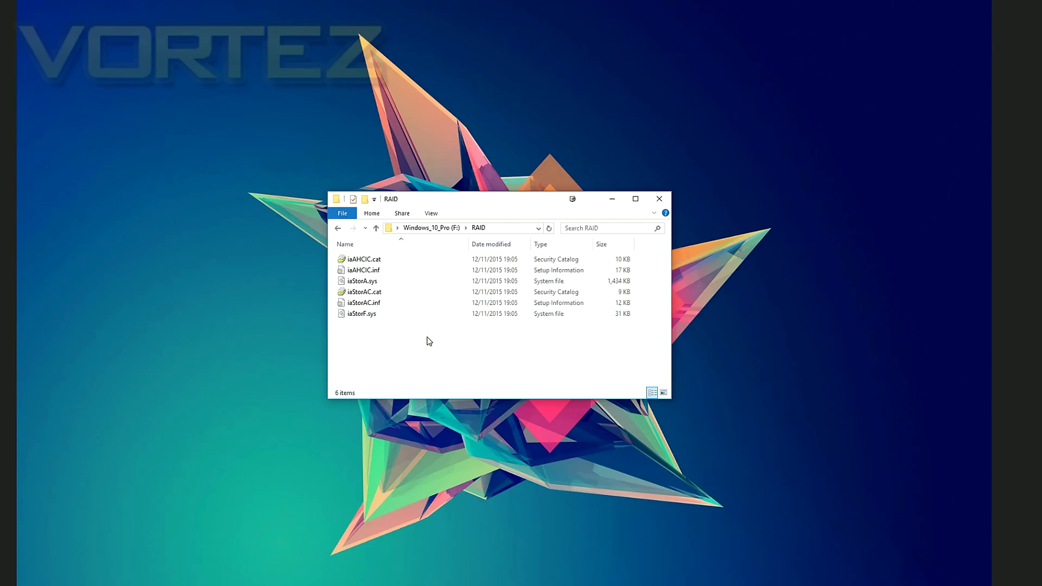
key(alt+Left)
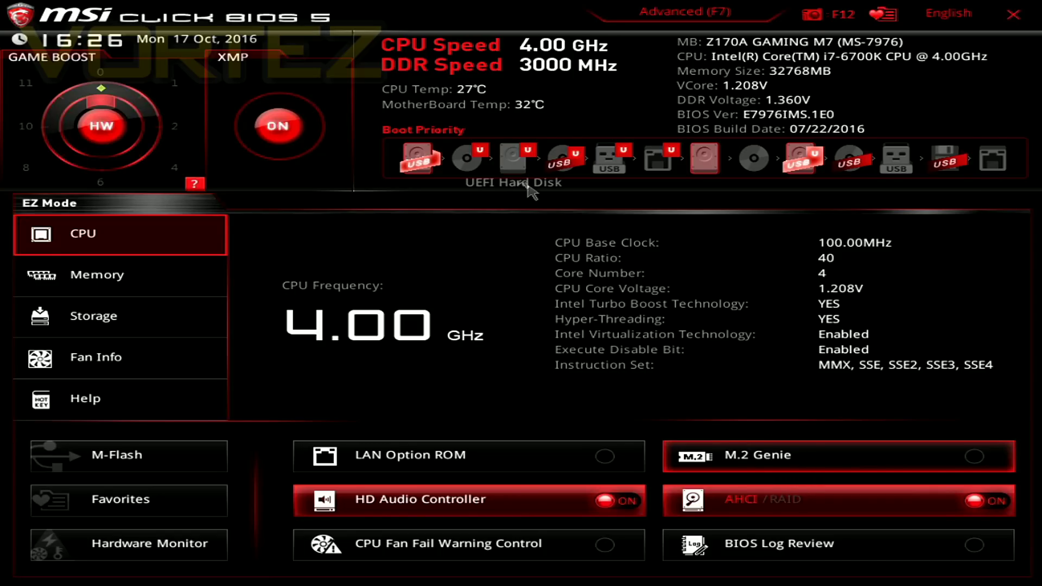
In Advanced mode, set M.2 Genie under Settings > Advanced > Integrated Peripherals to Enabled.
click(711, 14)
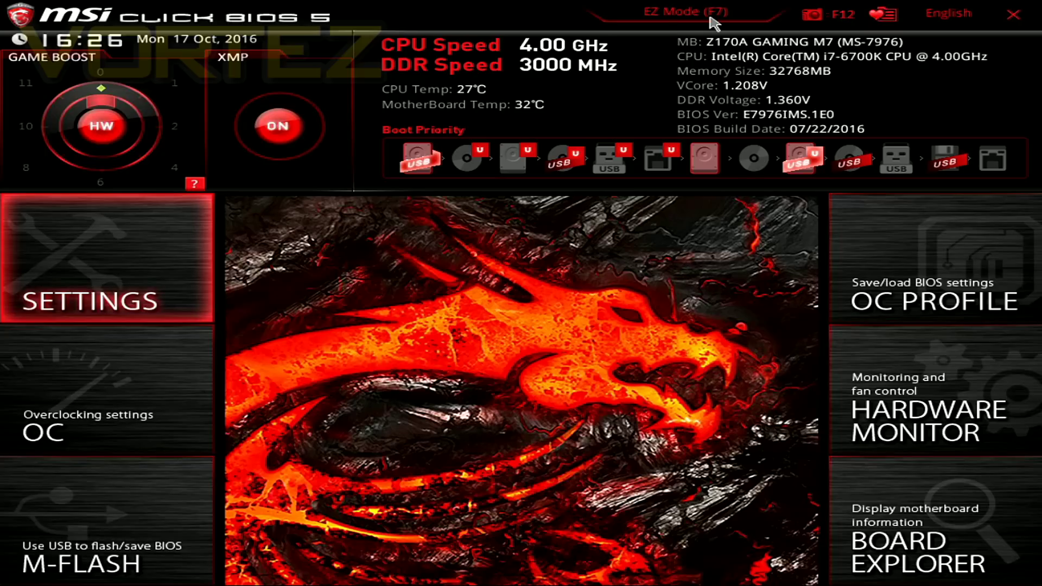
click(165, 296)
click(337, 260)
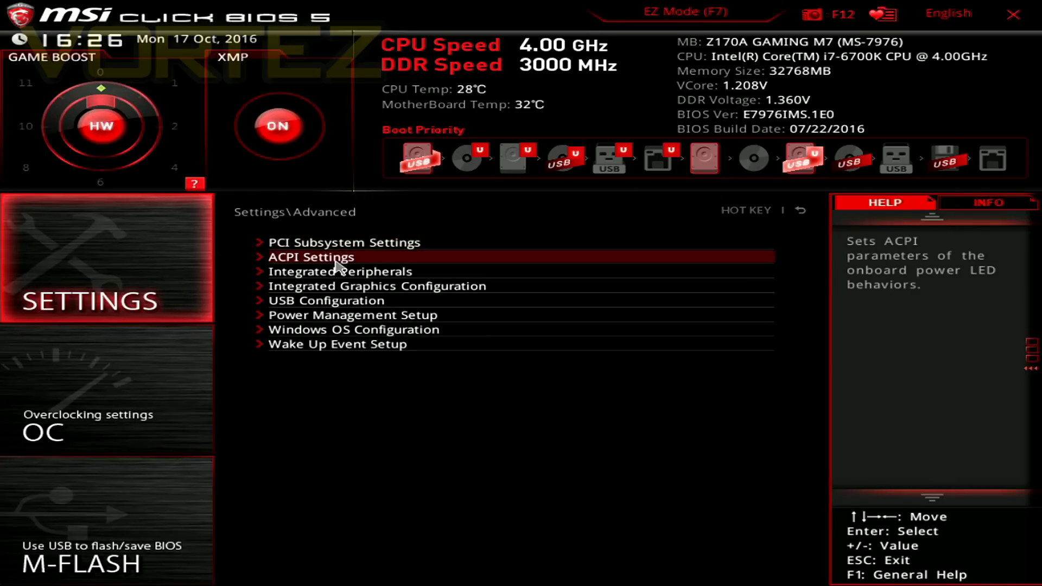
click(343, 273)
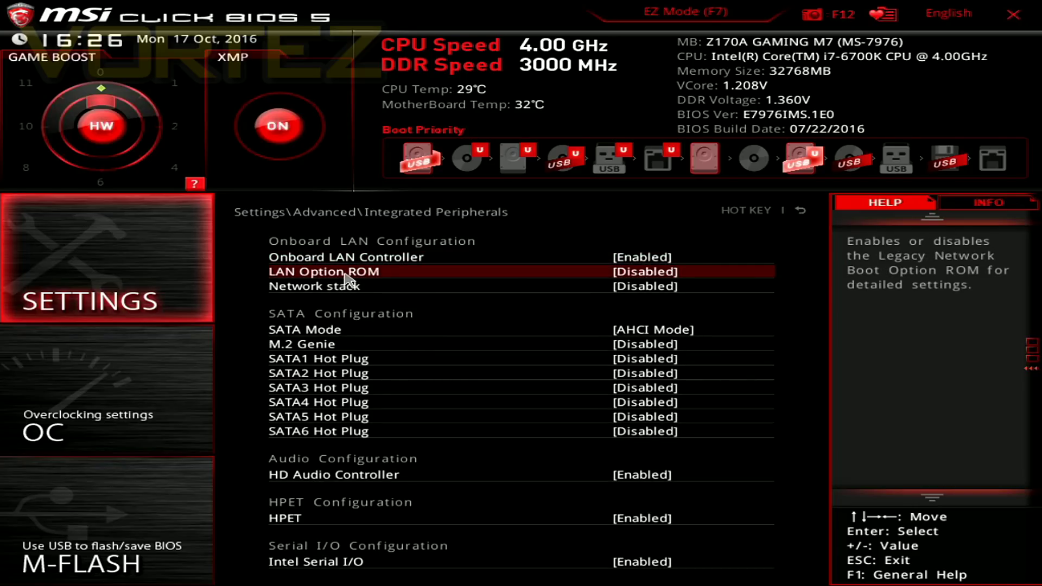
click(343, 346)
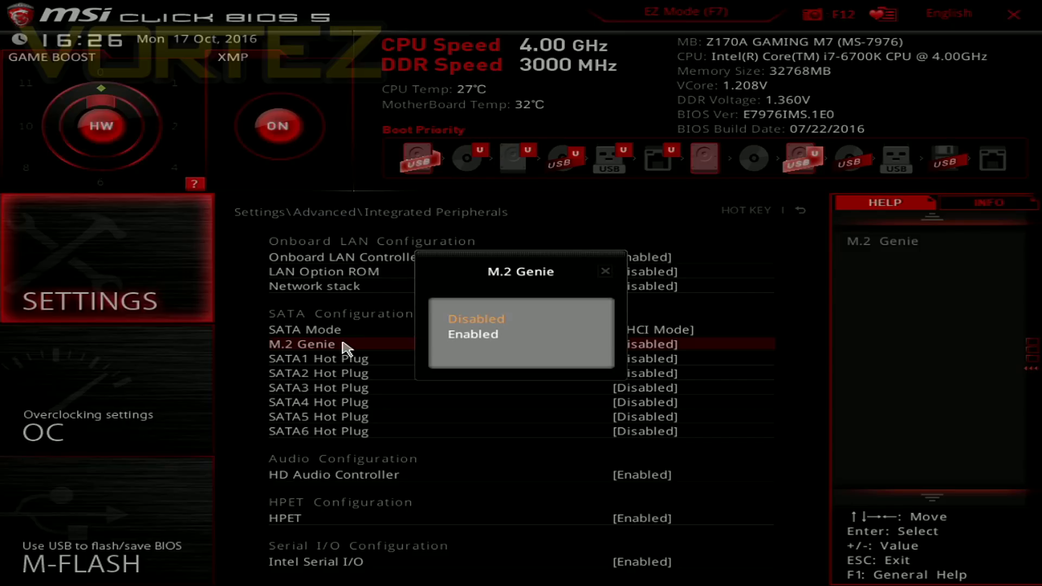
click(514, 337)
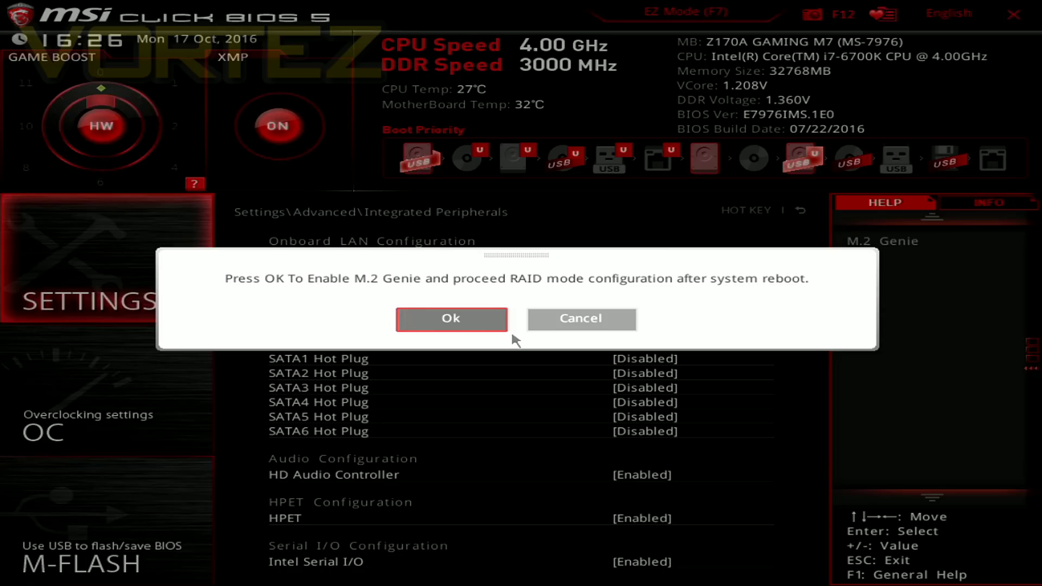
click(482, 324)
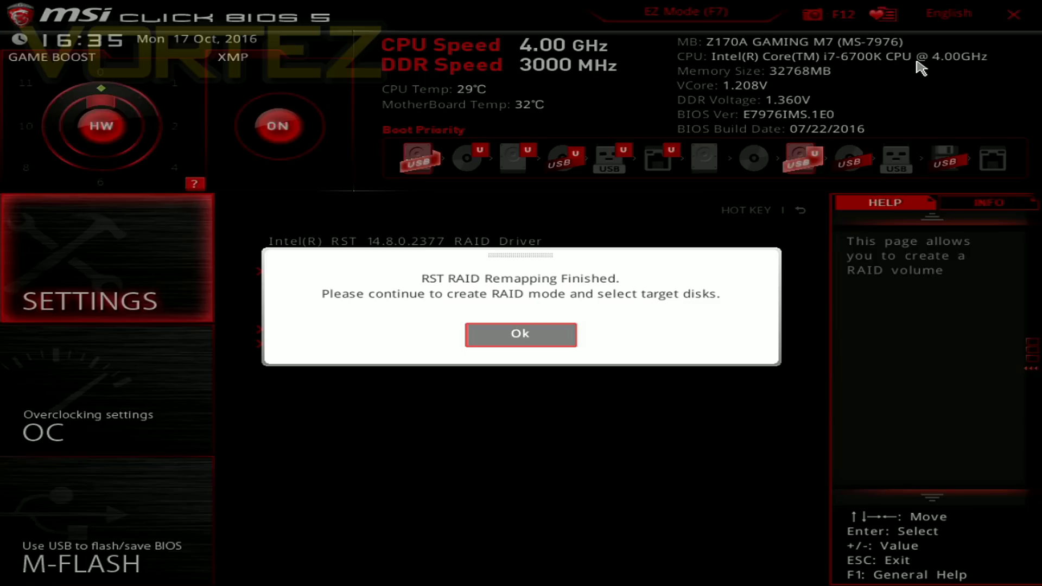
Start a new RAID volume and rename it from Volume1 to 'Samsung 960 PRO'.
key(Return)
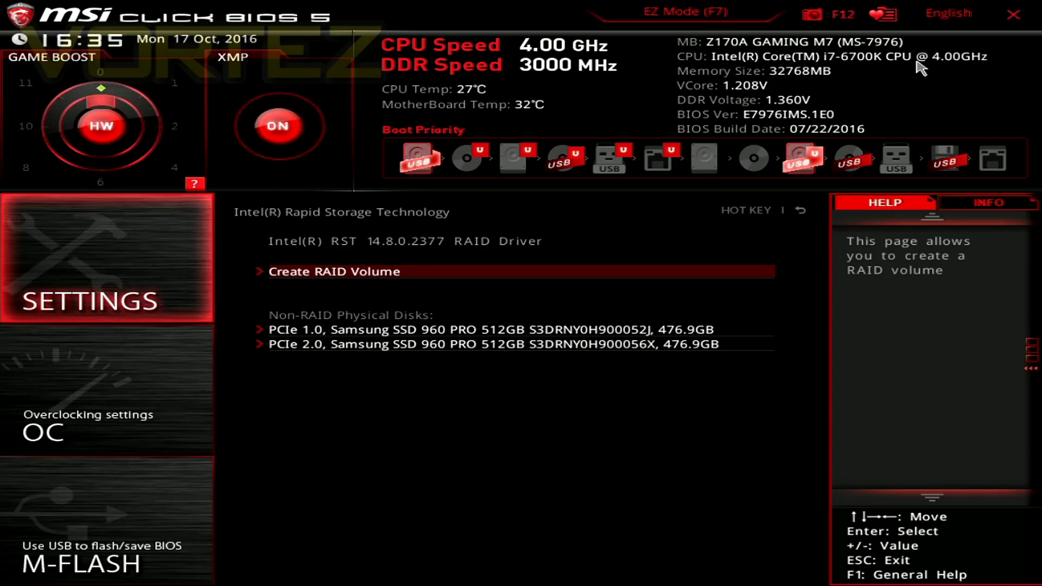
key(Return)
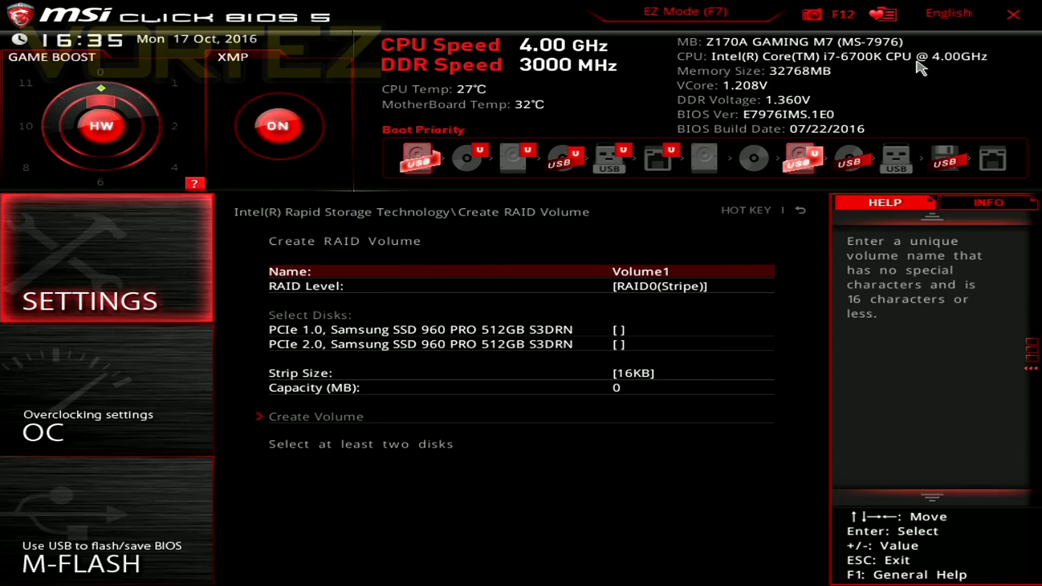
key(Return)
key(BackSpace)
key(BackSpace)
key(BackSpace)
key(BackSpace)
key(BackSpace)
key(BackSpace)
key(BackSpace)
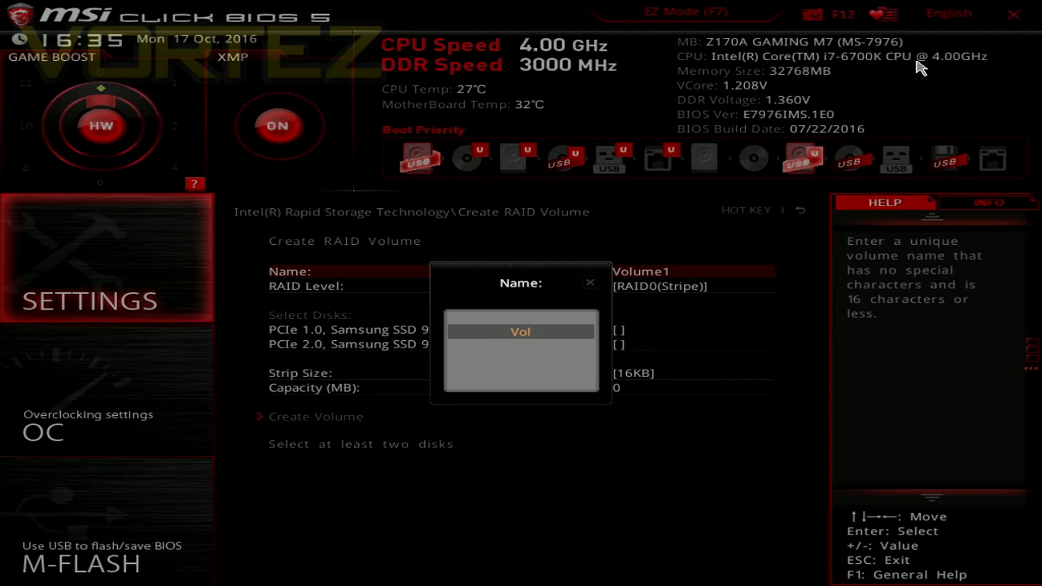
text(Samsung 960 P)
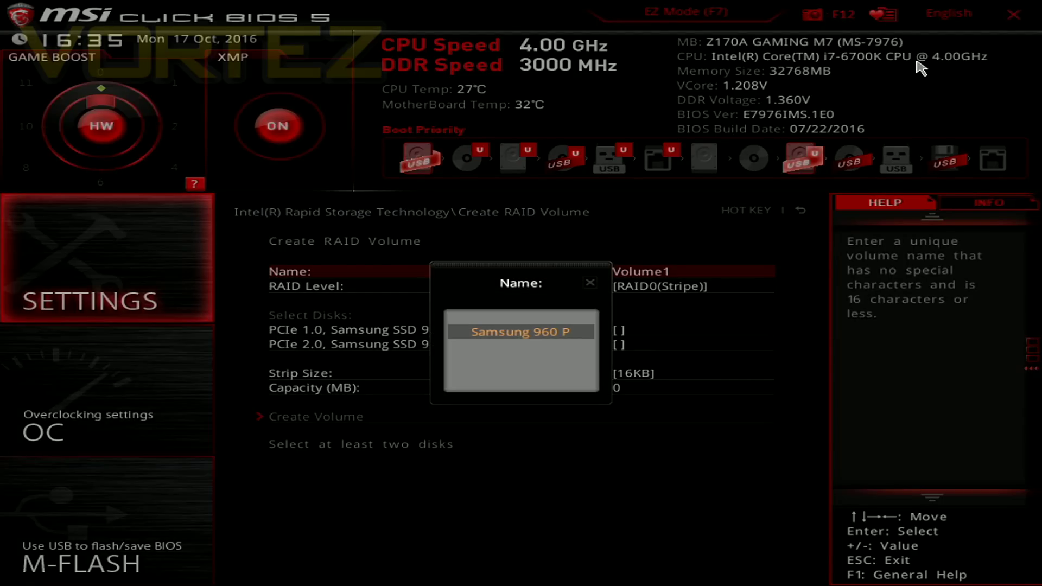
text(RO)
key(Return)
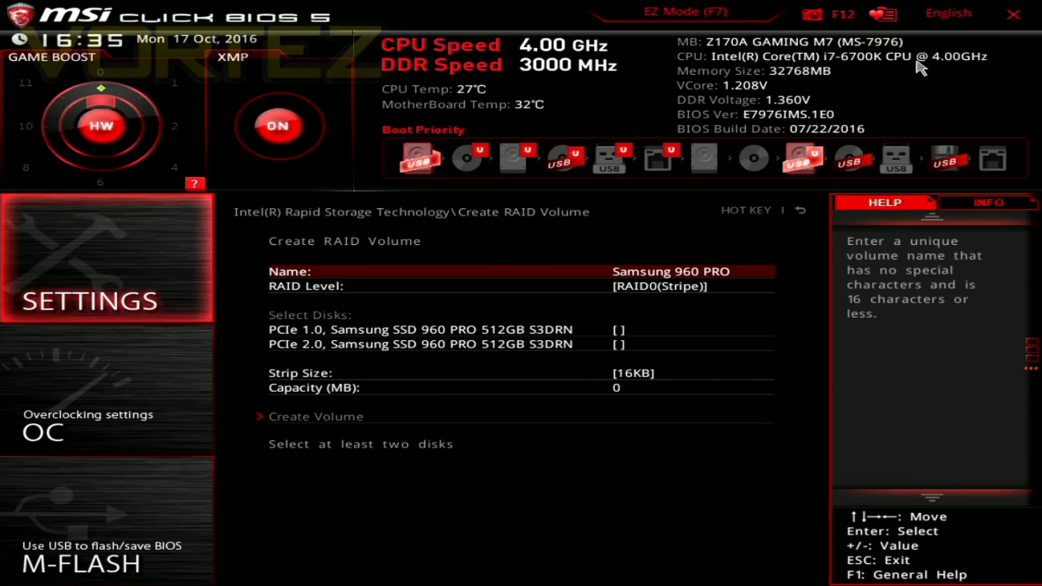
Keep RAID0 (Stripe), add both PCIe 960 PRO disks, and create the volume.
key(Down)
key(Return)
key(Return)
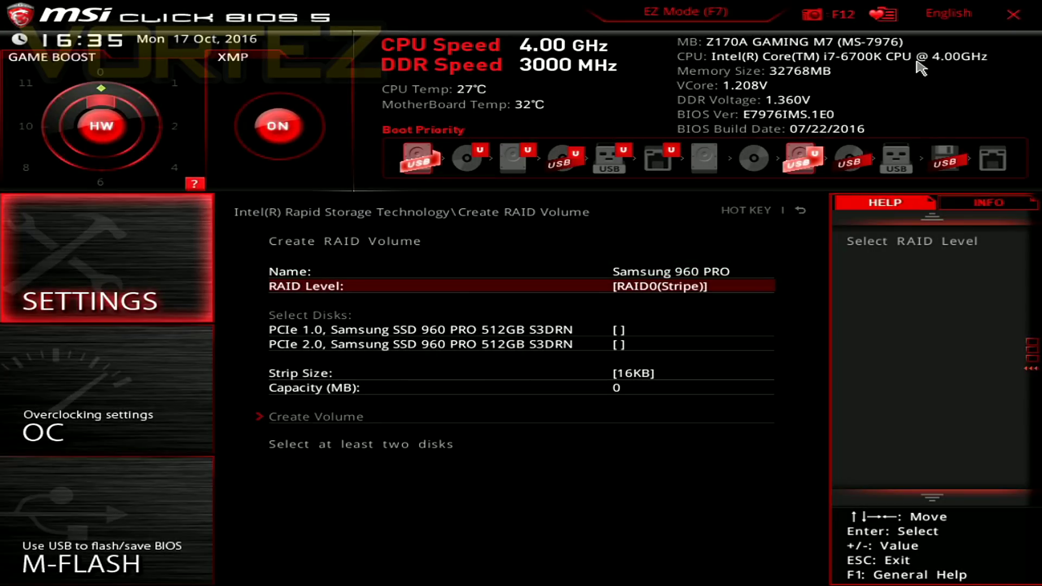
key(Down)
key(Return)
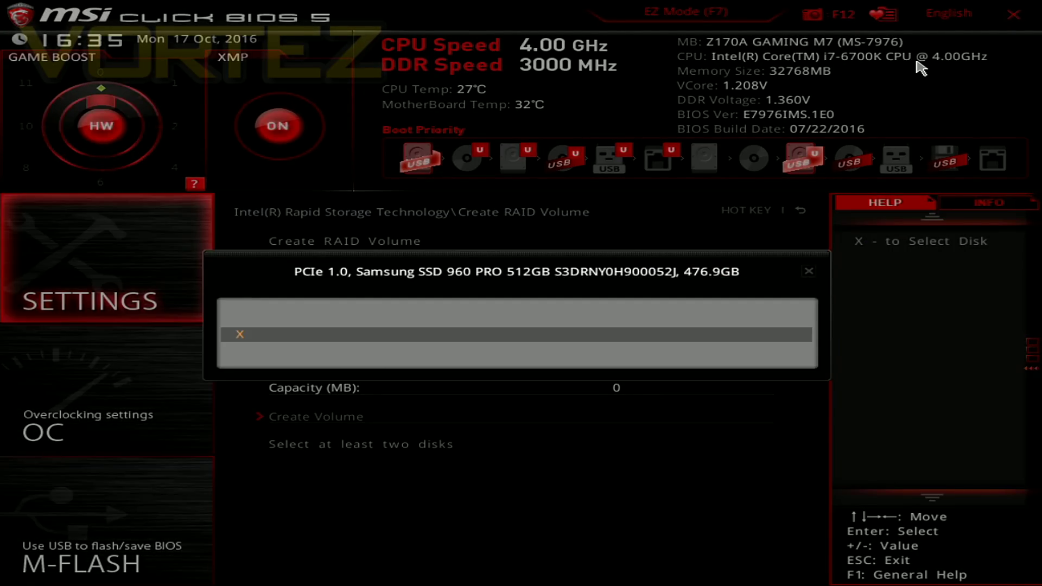
key(Return)
key(Down)
key(Return)
key(Return)
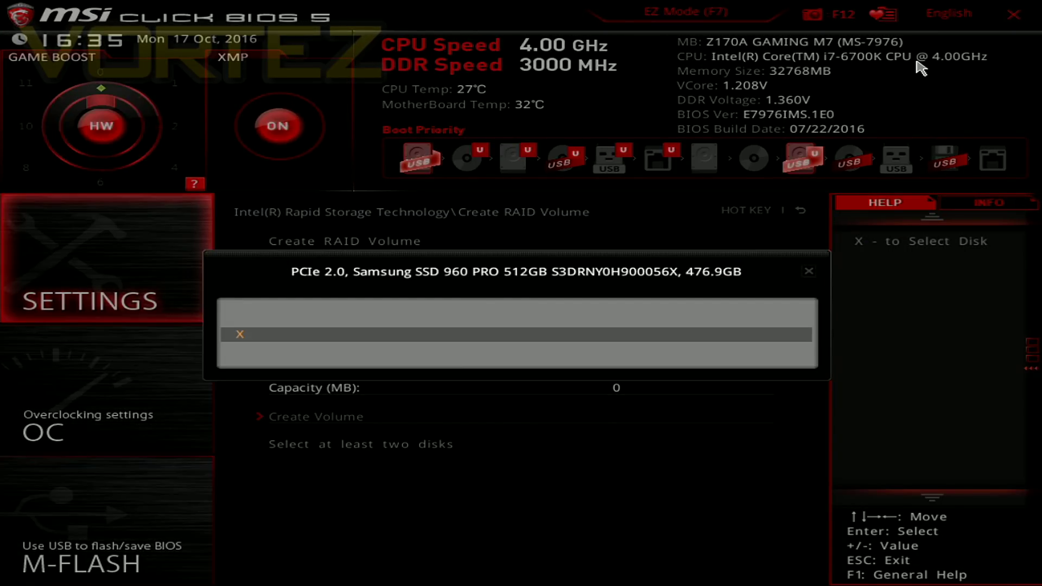
key(Down)
key(Down)
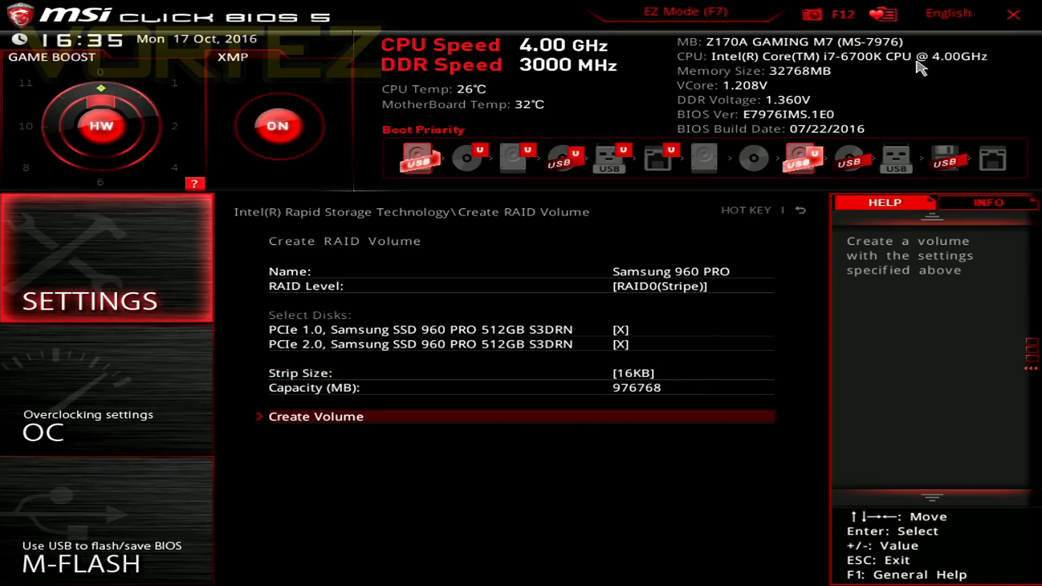
key(Return)
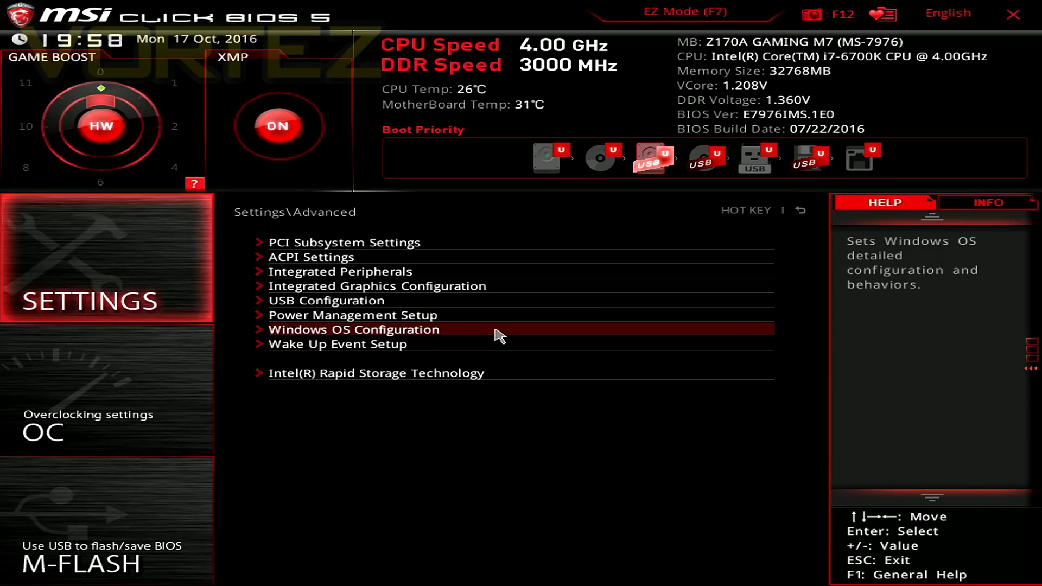
Set Boot Option #1 to USB Hard Disk: Corsair Voyager GTX.
click(498, 333)
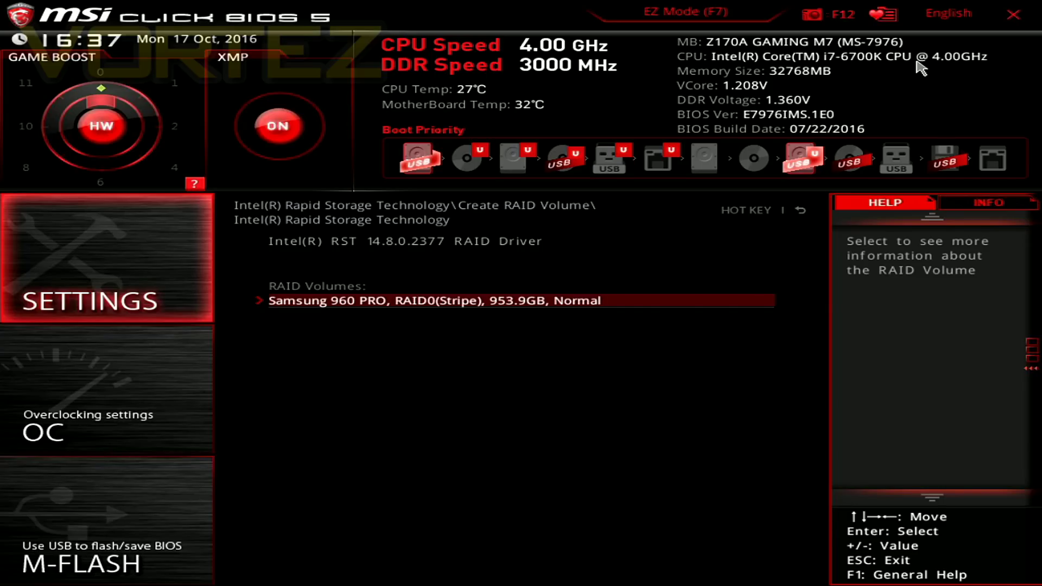
click(159, 252)
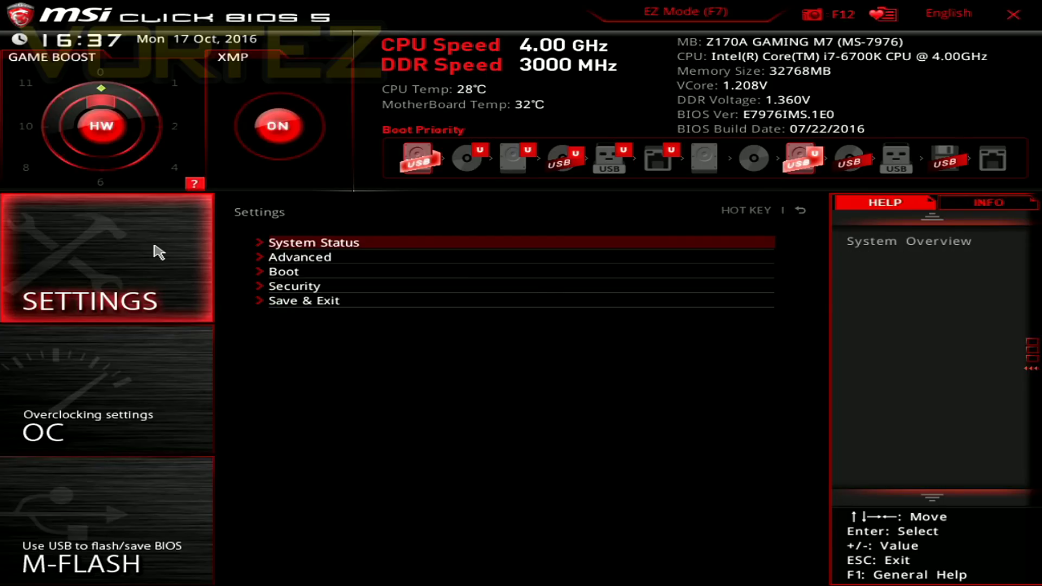
click(275, 272)
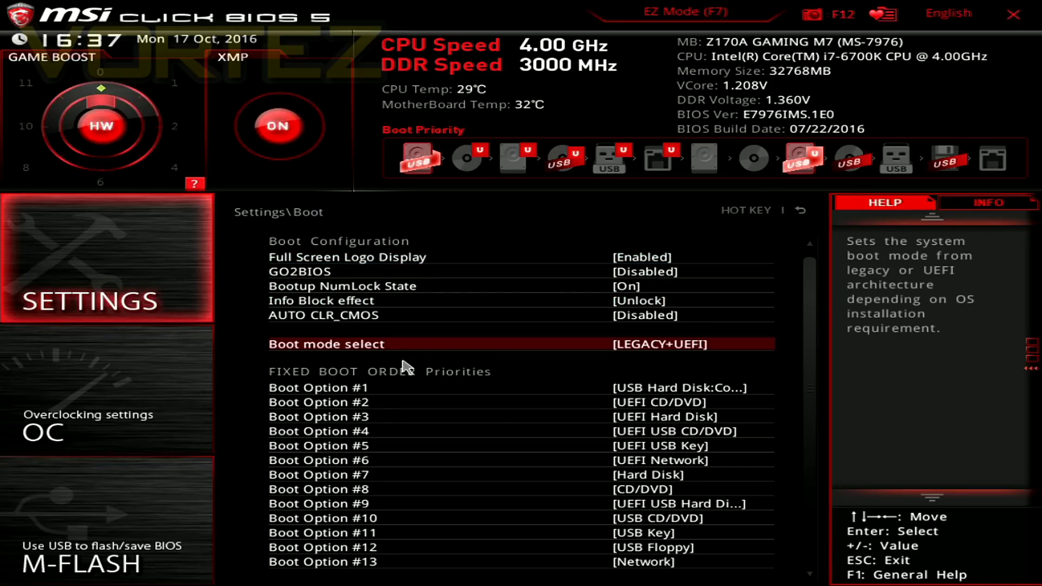
click(538, 390)
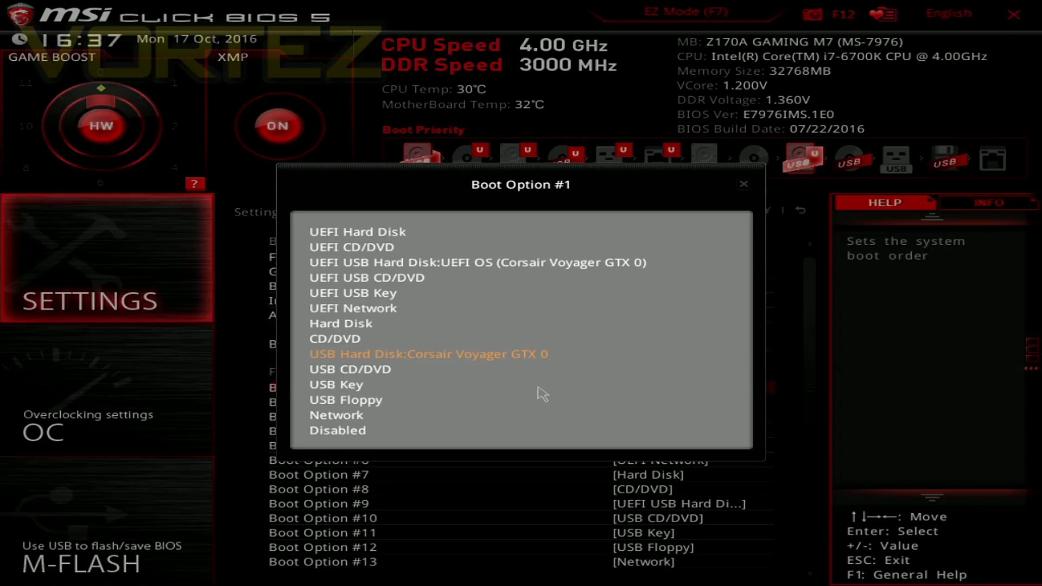
click(536, 356)
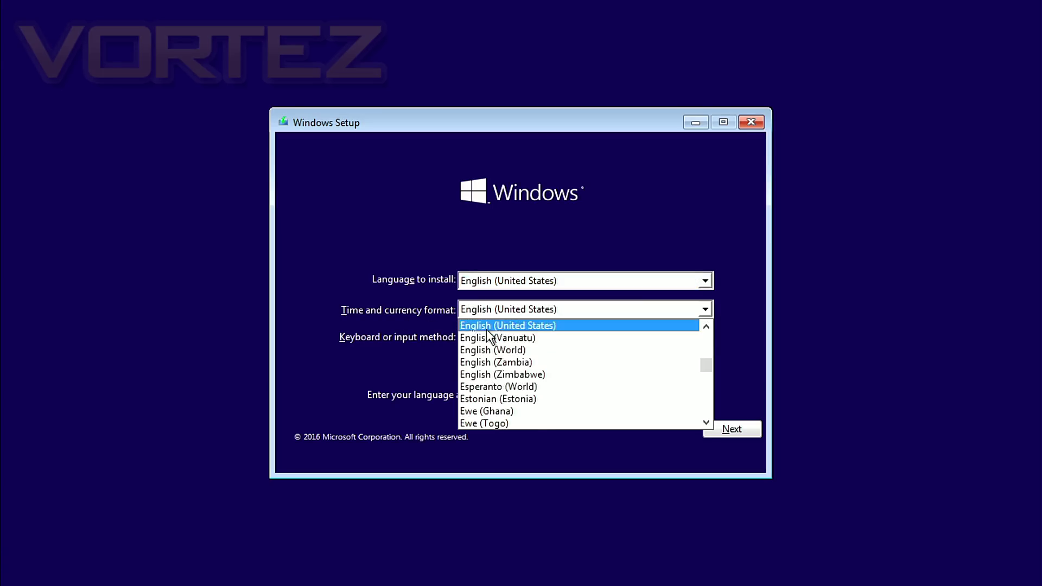
Choose English (United Kingdom) time and currency format and accept the license terms.
click(505, 321)
click(730, 429)
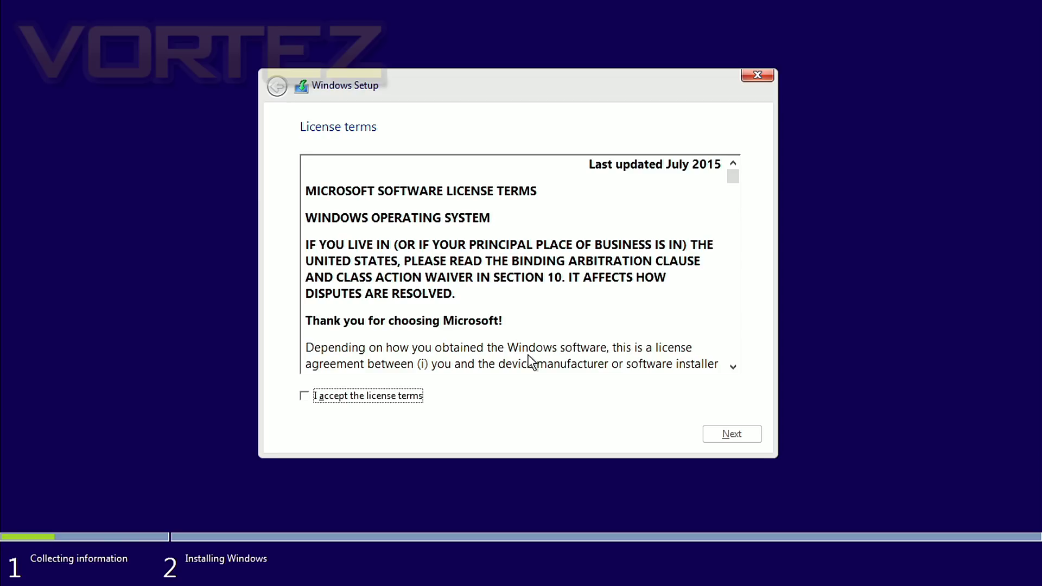
key(alt+a)
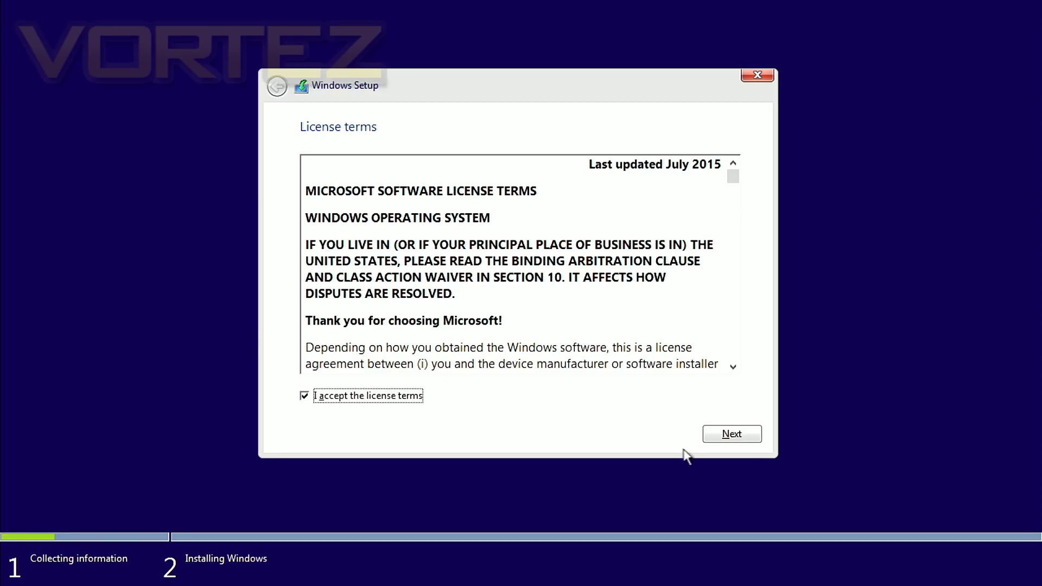
click(730, 433)
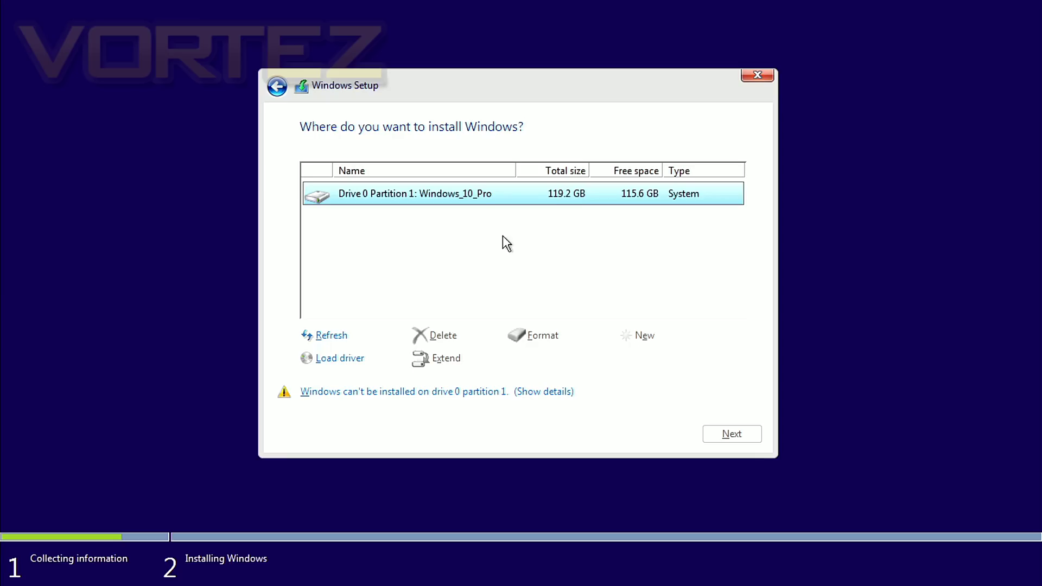
Load the Intel Chipset SATA RAID Controller driver from the C:\RAID folder.
click(352, 360)
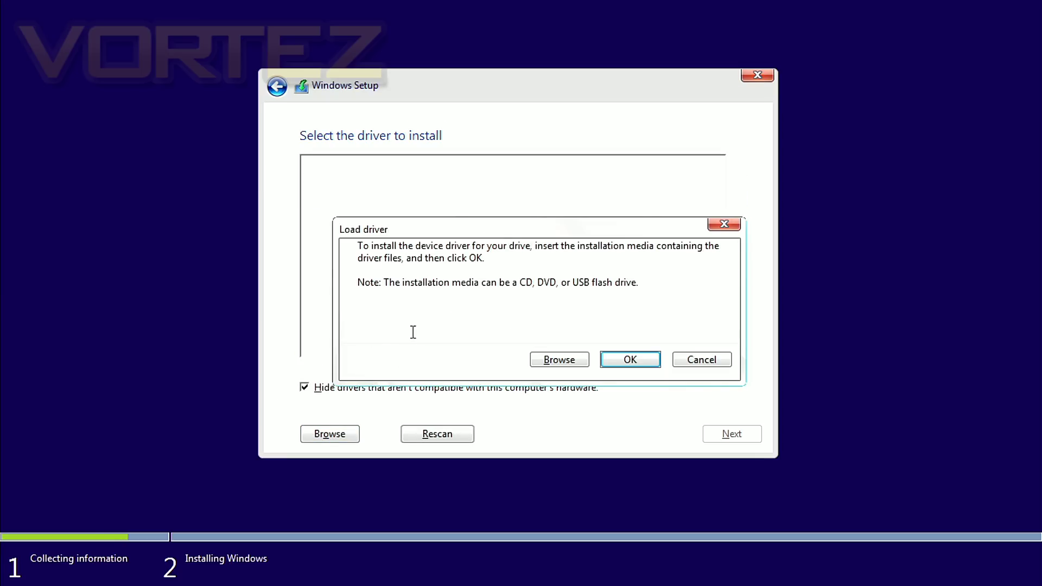
click(562, 365)
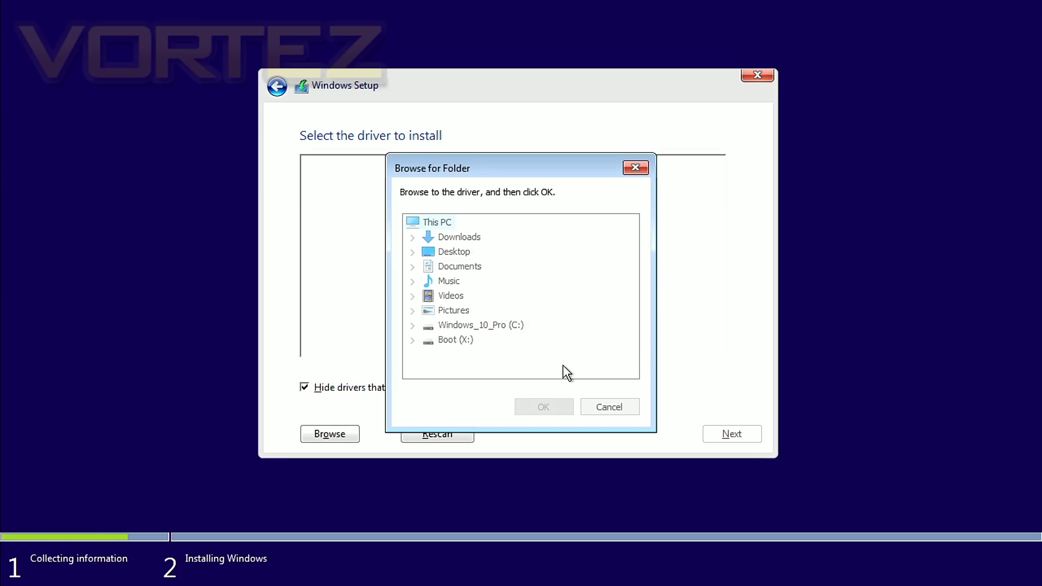
click(412, 326)
click(466, 339)
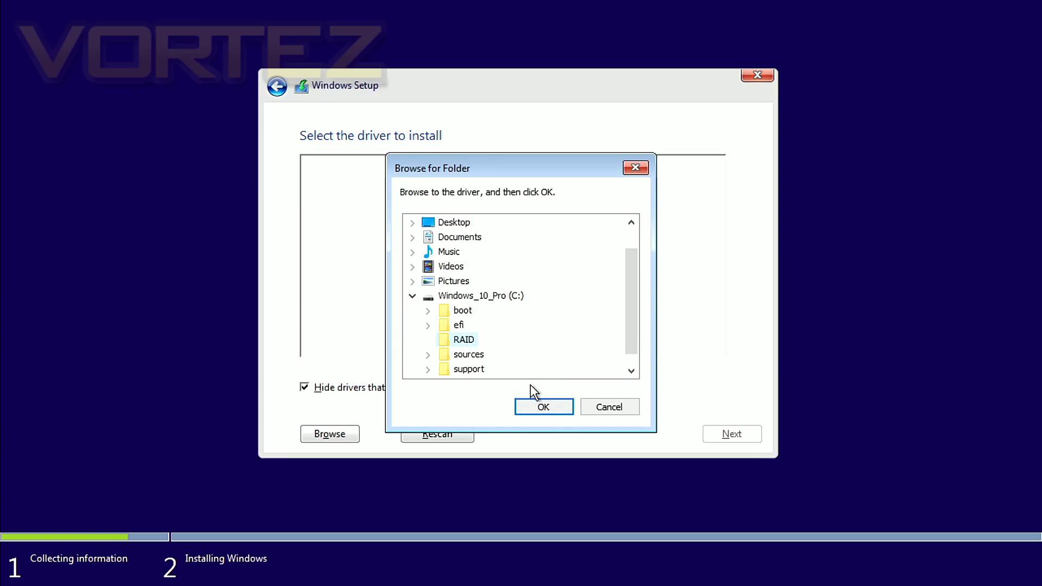
click(535, 407)
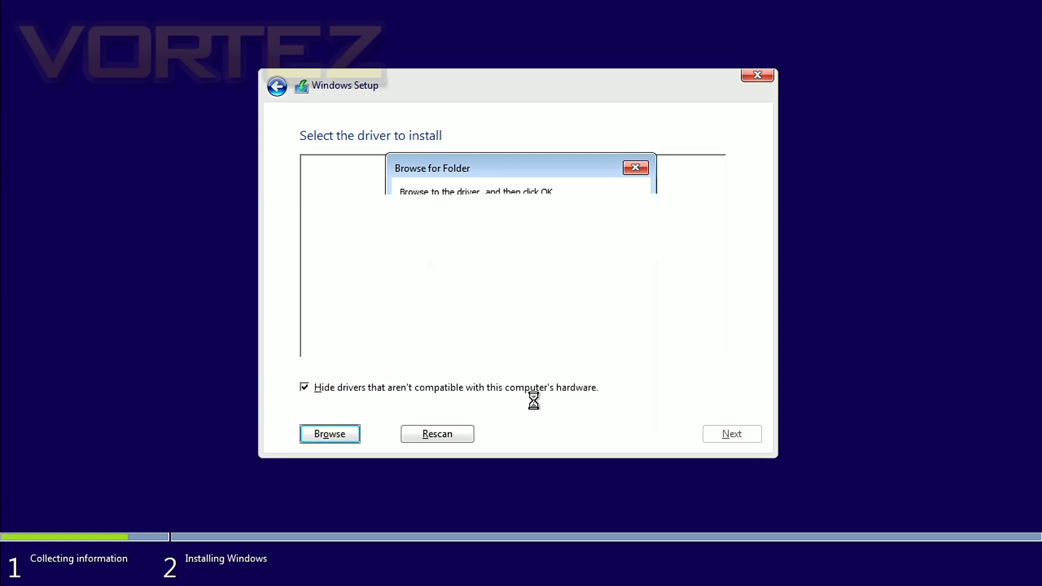
click(735, 441)
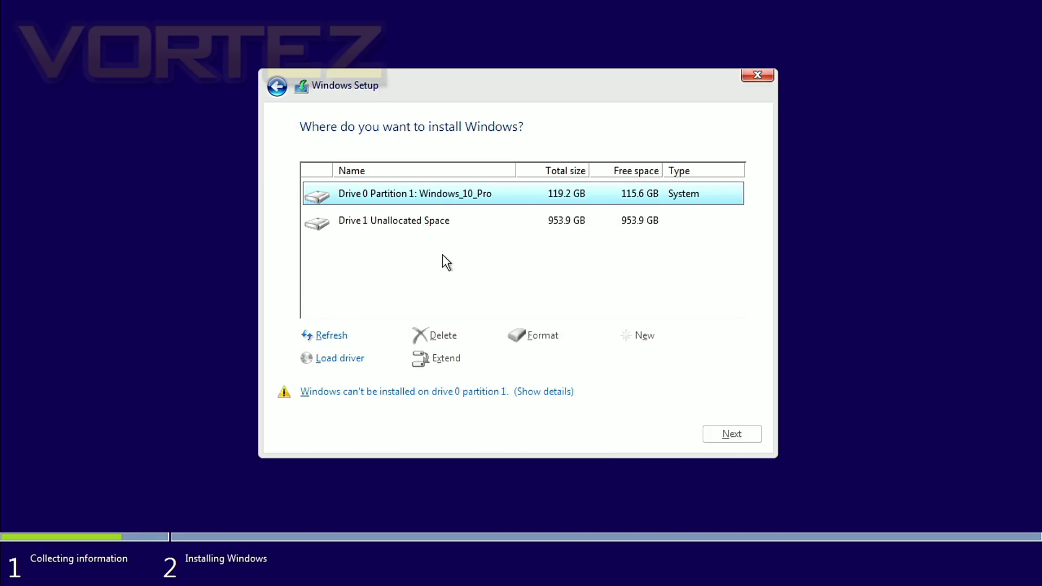
Create a 976768 MB partition on the 953.9 GB RAID drive and install Windows on Drive 1 Partition 4.
click(446, 238)
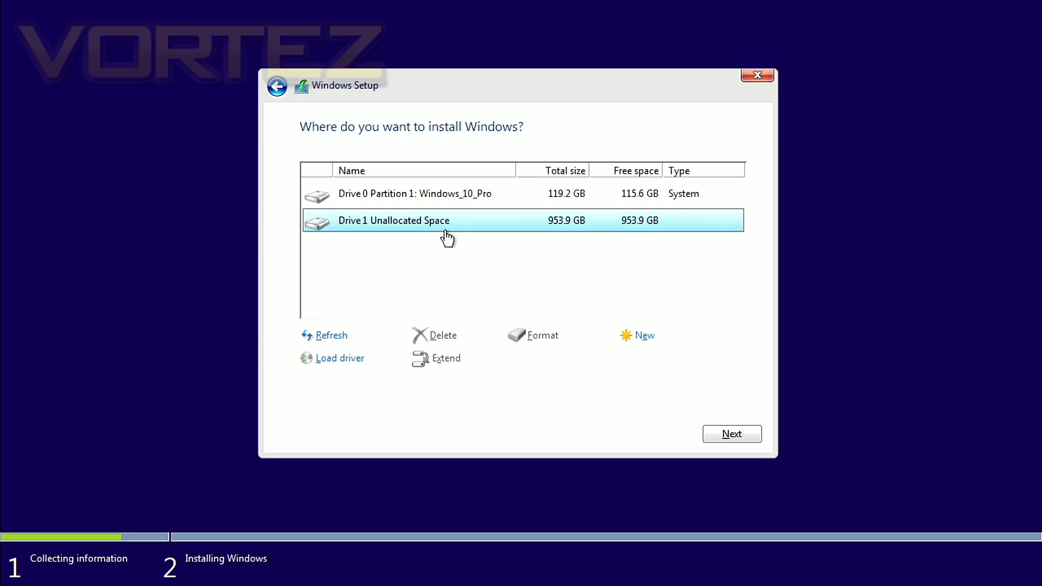
click(644, 336)
click(668, 364)
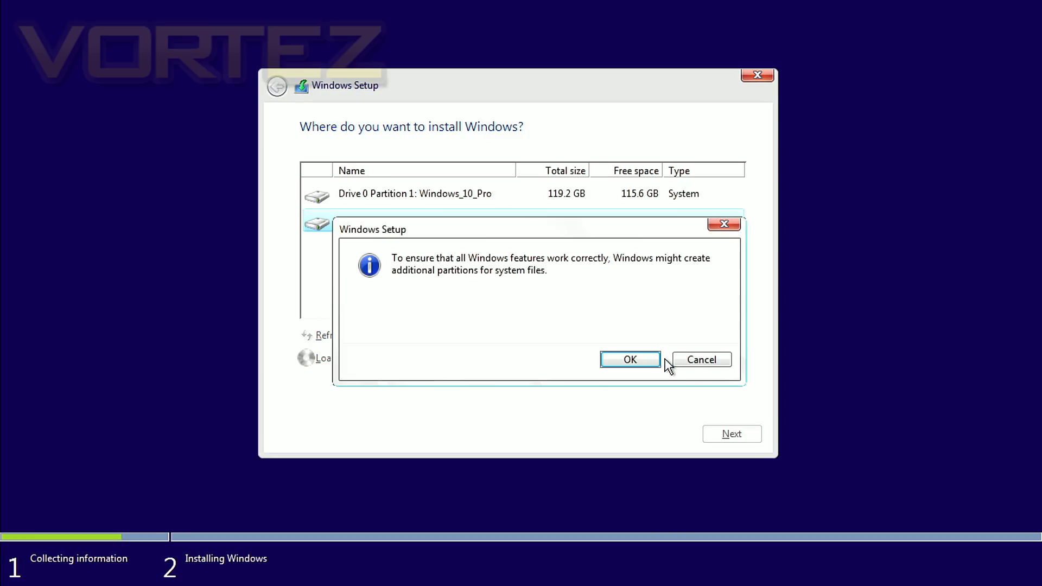
click(649, 364)
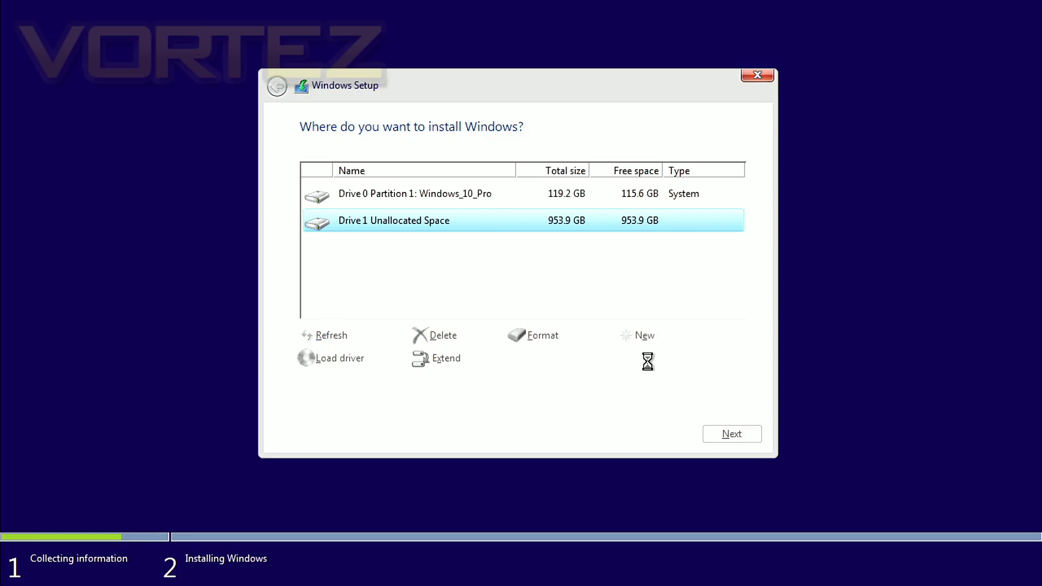
click(731, 434)
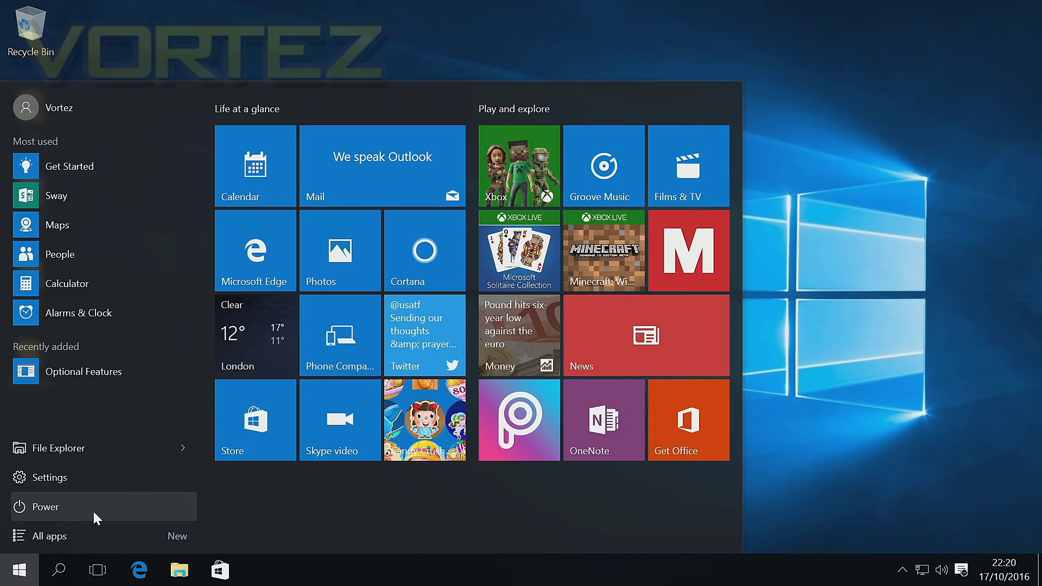
Restart Windows 10 from the Start menu's power options.
click(92, 508)
click(104, 476)
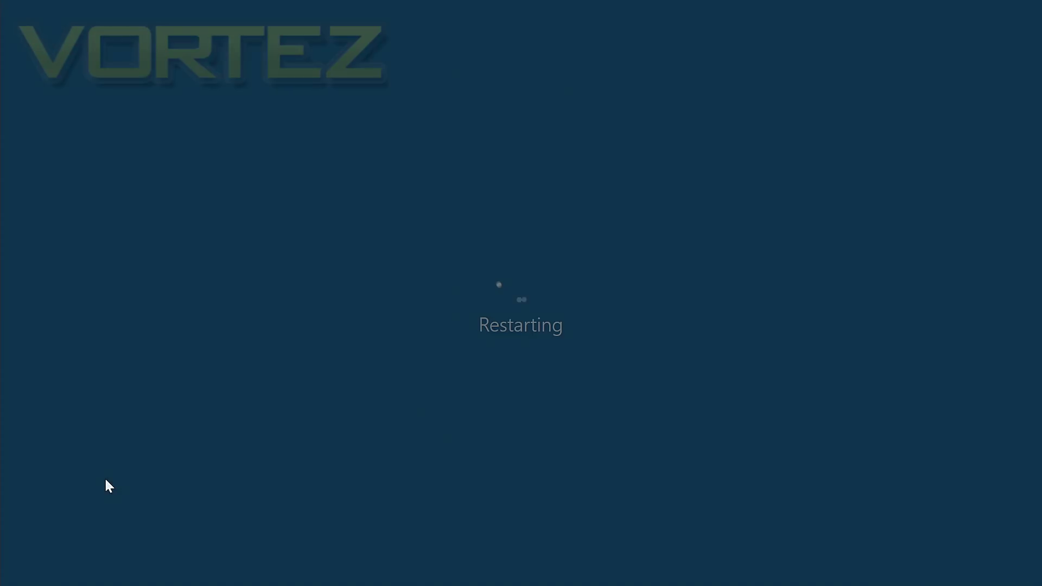